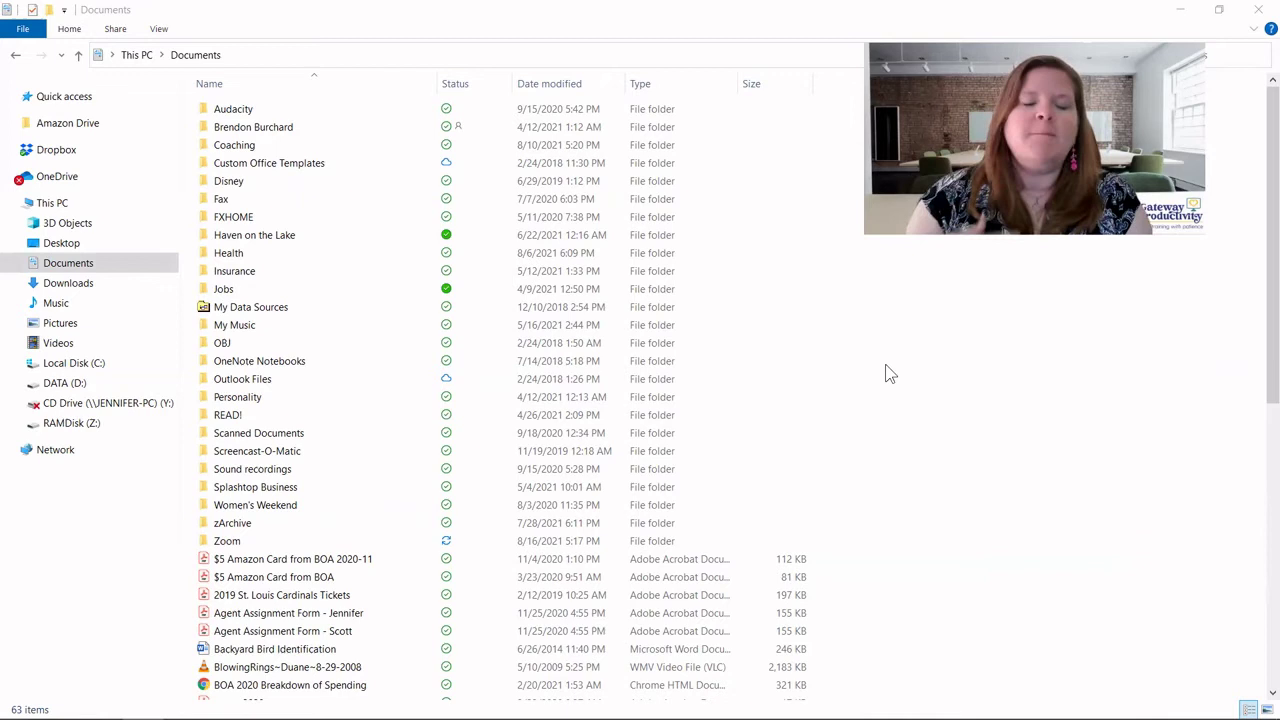
Step: In the Documents window, create a new folder named Business
{"action": "left_click", "coordinate": [1116, 439]}
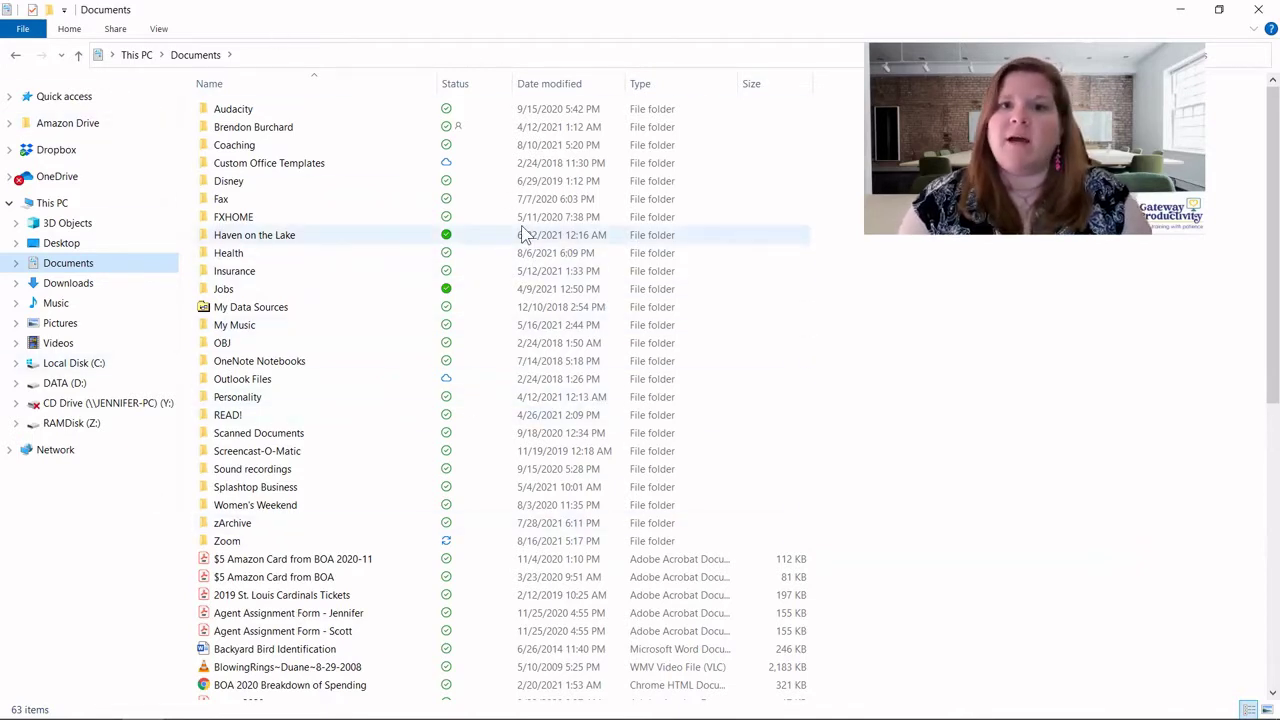
{"action": "left_click", "coordinate": [50, 10]}
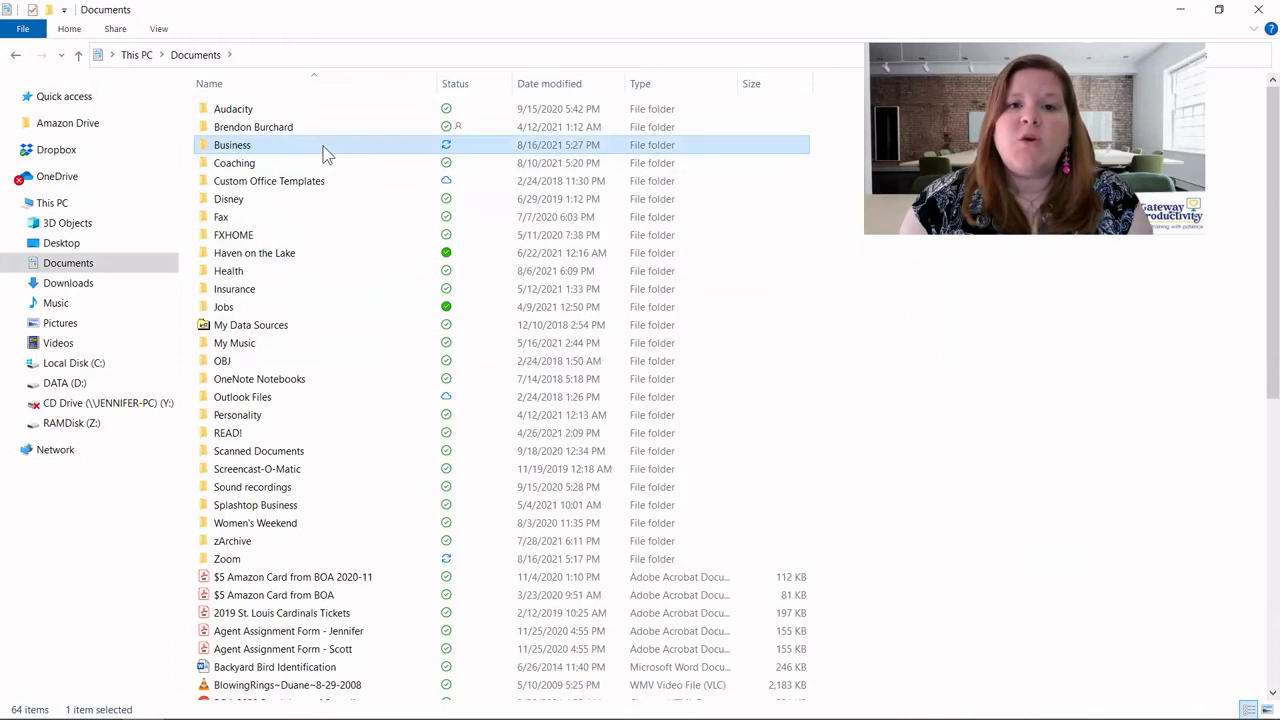
{"action": "mouse_move", "coordinate": [309, 147]}
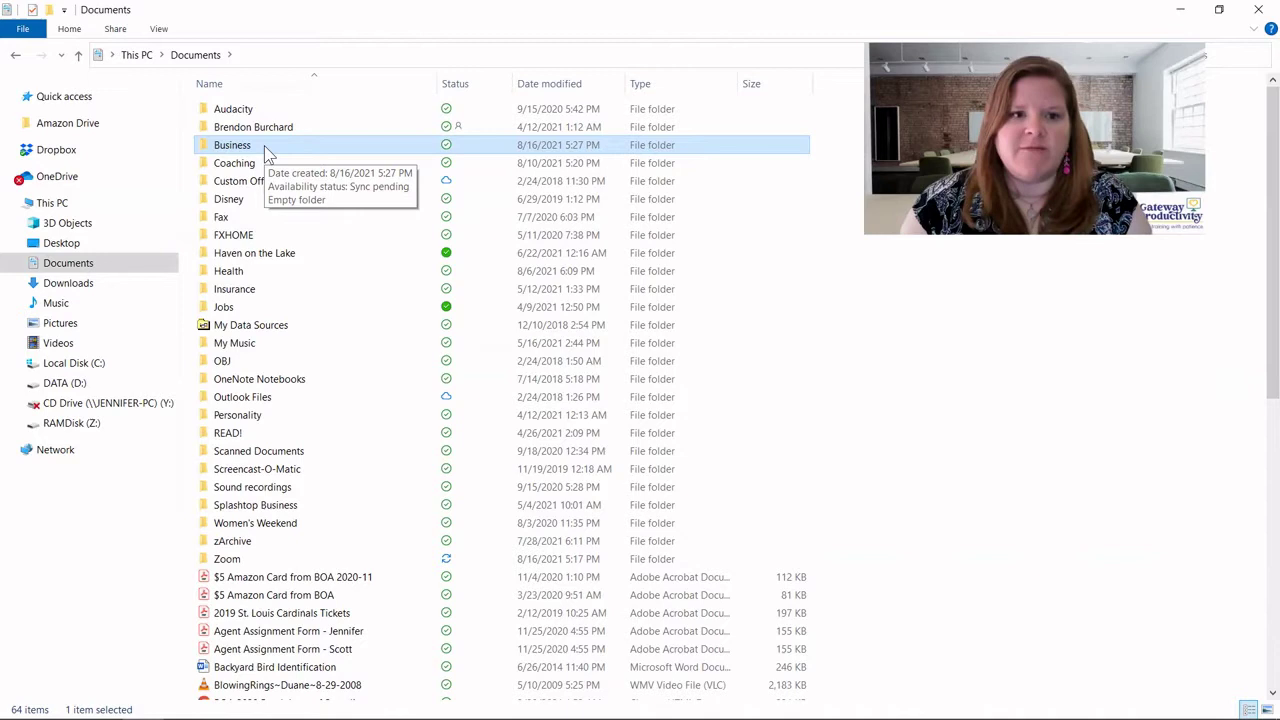
Step: Open the empty Business folder from the Documents file list
{"action": "double_click", "coordinate": [265, 146]}
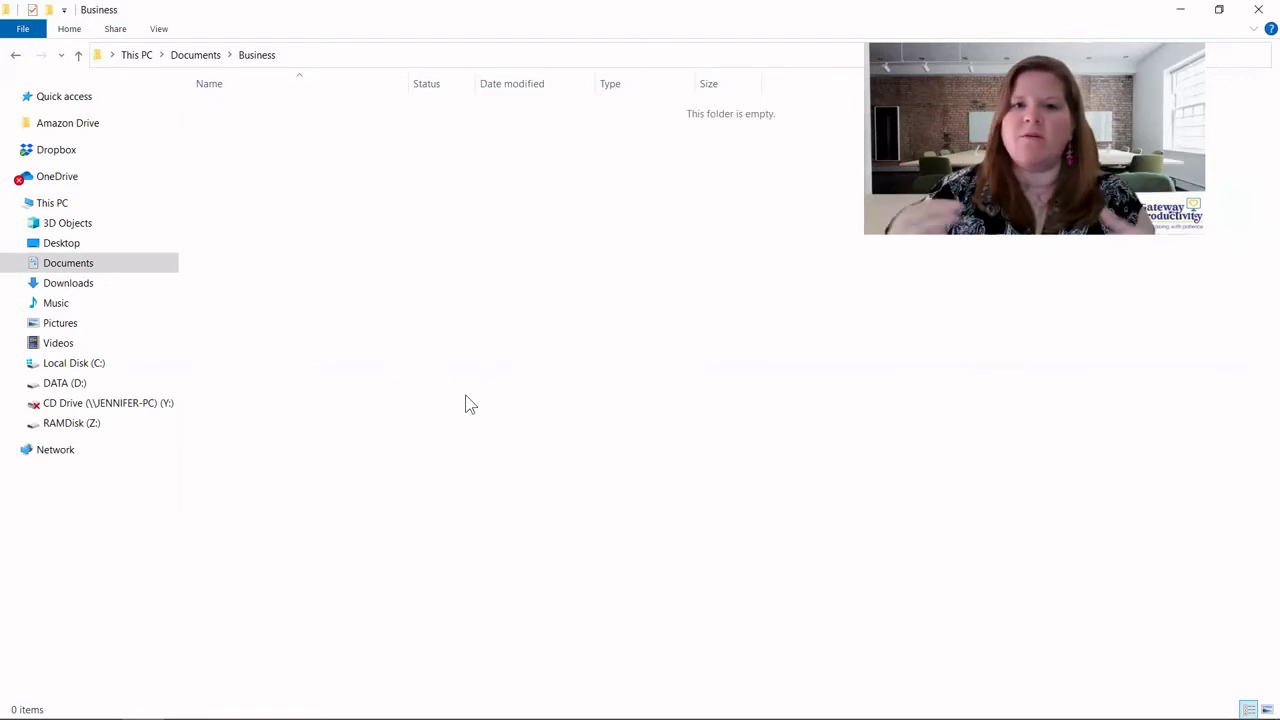
Step: Create a subfolder named Clients inside Business
{"action": "left_click", "coordinate": [49, 12]}
{"action": "type", "text": "Clients"}
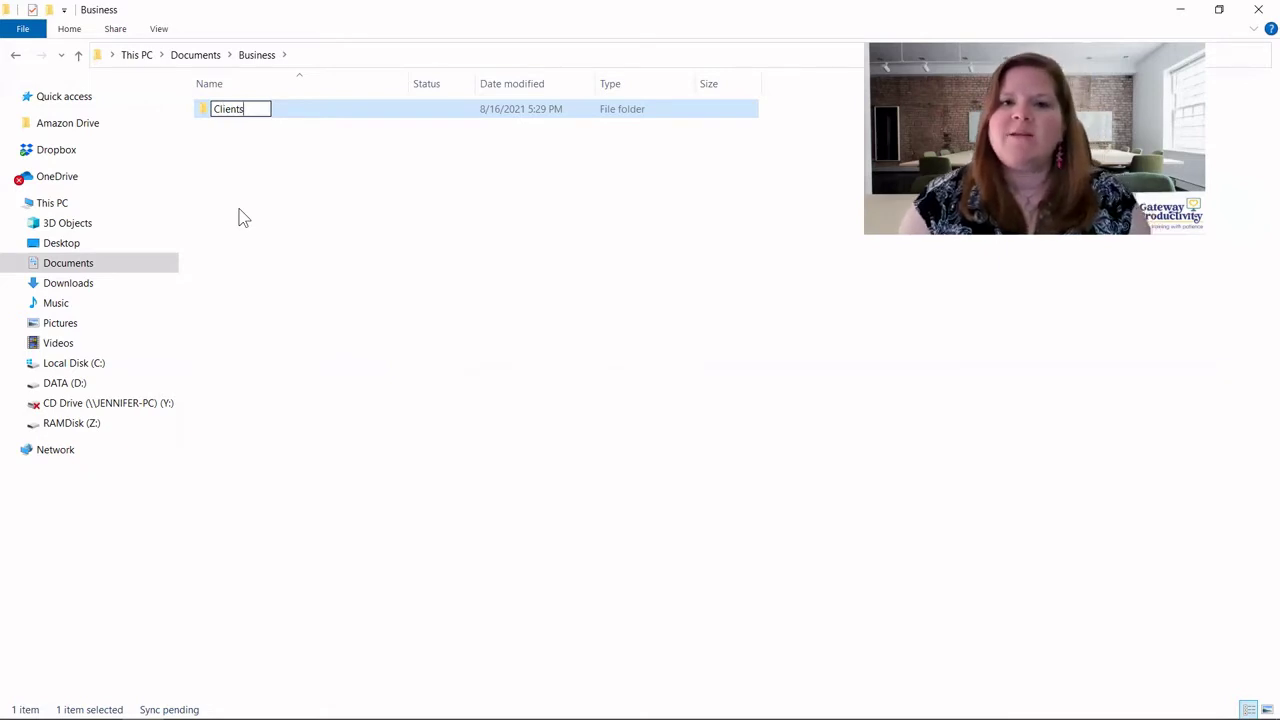
{"action": "left_click", "coordinate": [241, 217]}
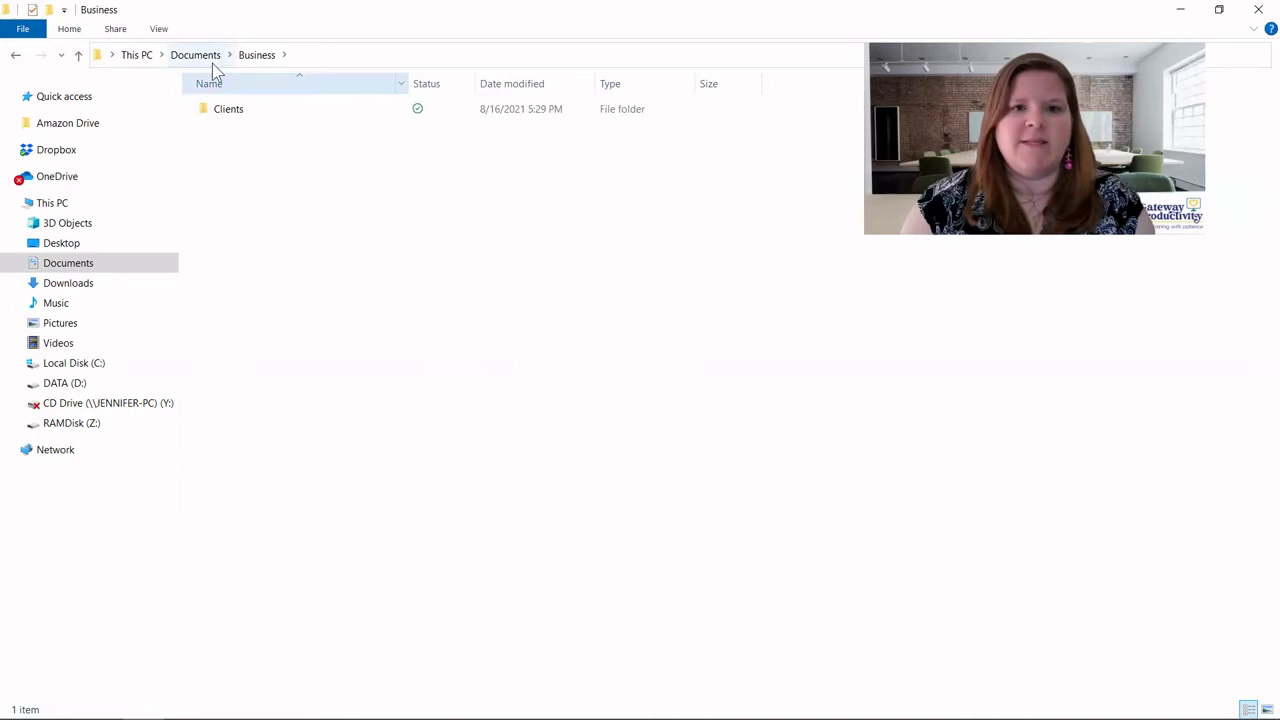
Step: Add a Marketing subfolder next to Clients in Business
{"action": "left_click", "coordinate": [48, 10]}
{"action": "type", "text": "Marketing"}
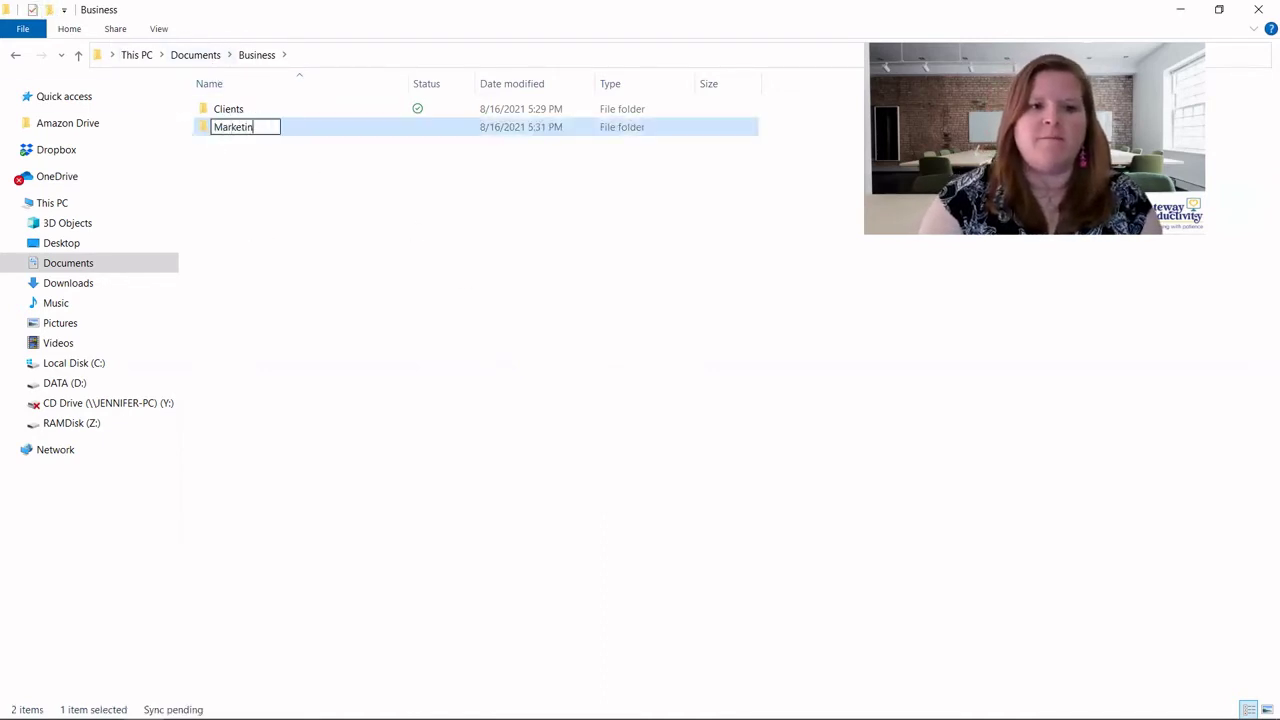
{"action": "left_click", "coordinate": [545, 298]}
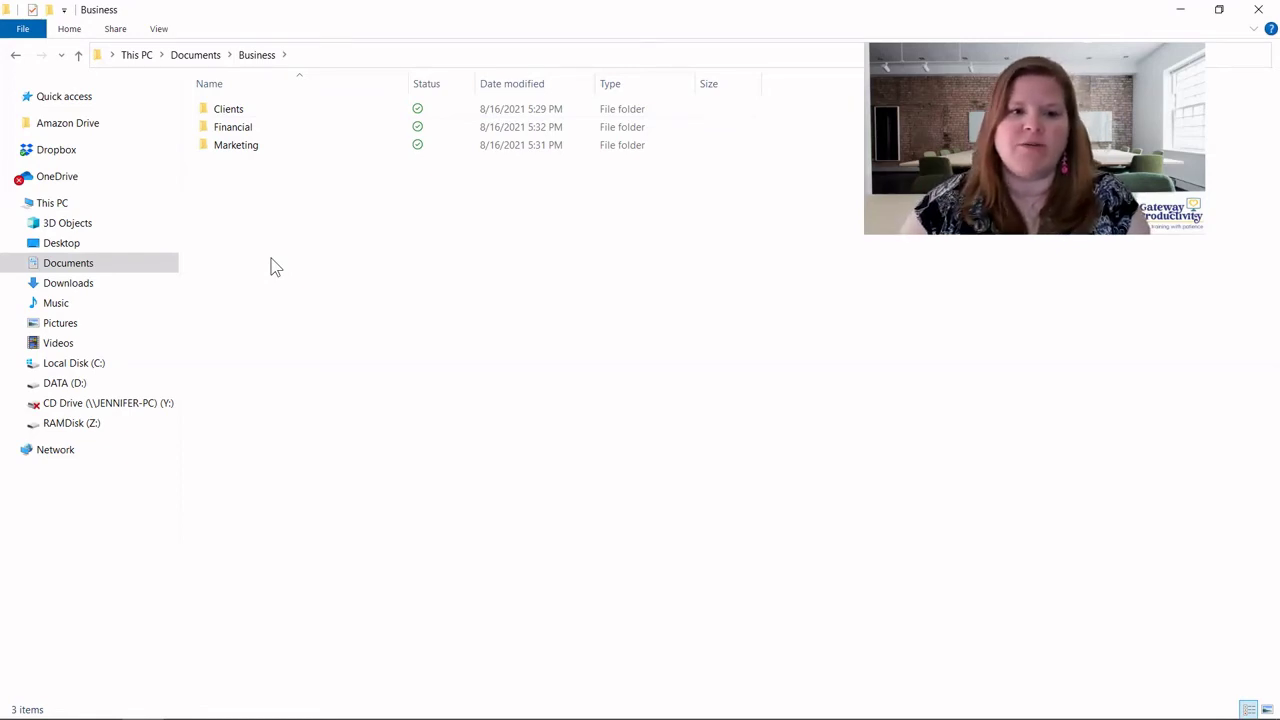
{"action": "double_click", "coordinate": [255, 113]}
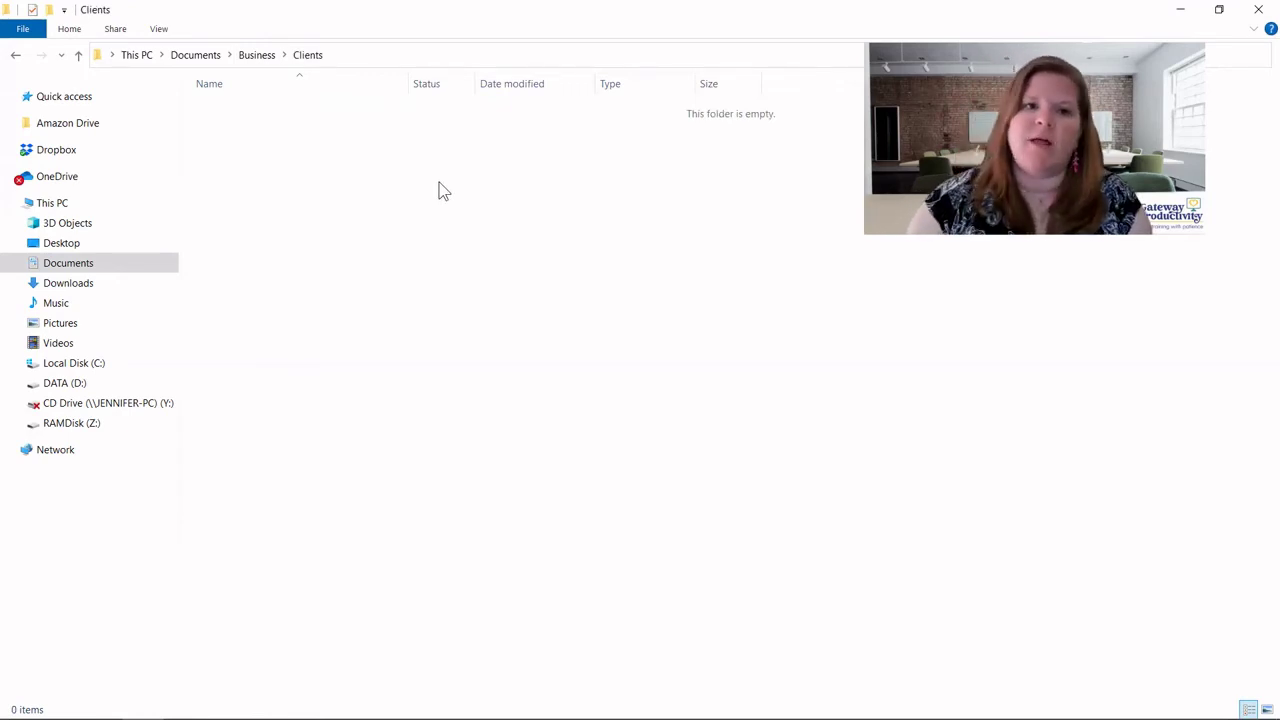
{"action": "key", "text": "alt+Up"}
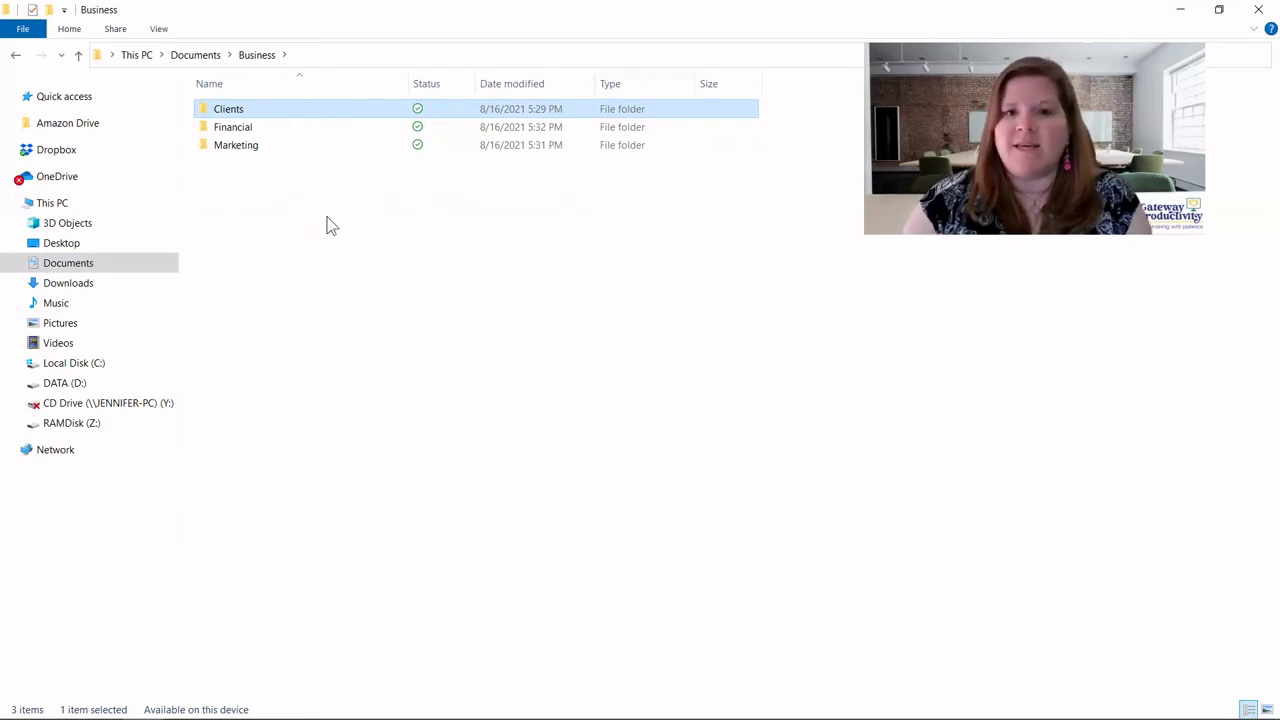
Step: Add another new folder in Business and name it zArchive, replacing the default name
{"action": "left_click", "coordinate": [326, 224]}
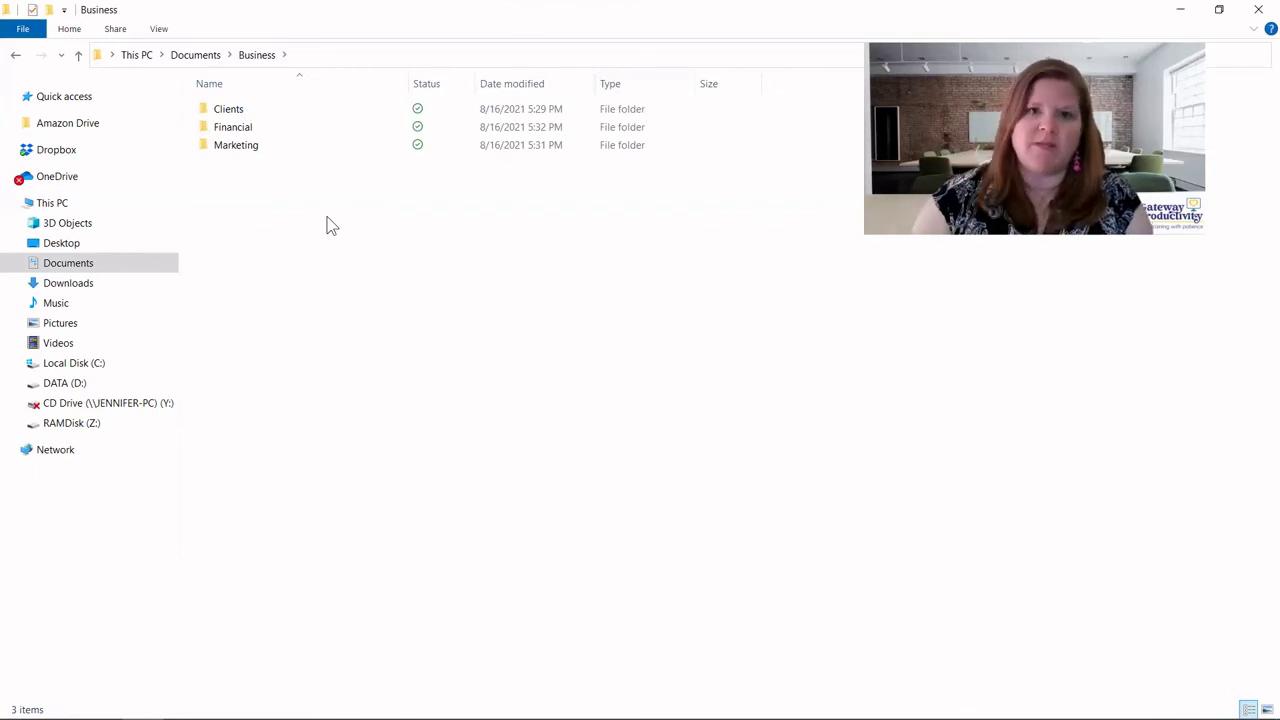
{"action": "left_click", "coordinate": [48, 10]}
{"action": "key", "text": "BackSpace"}
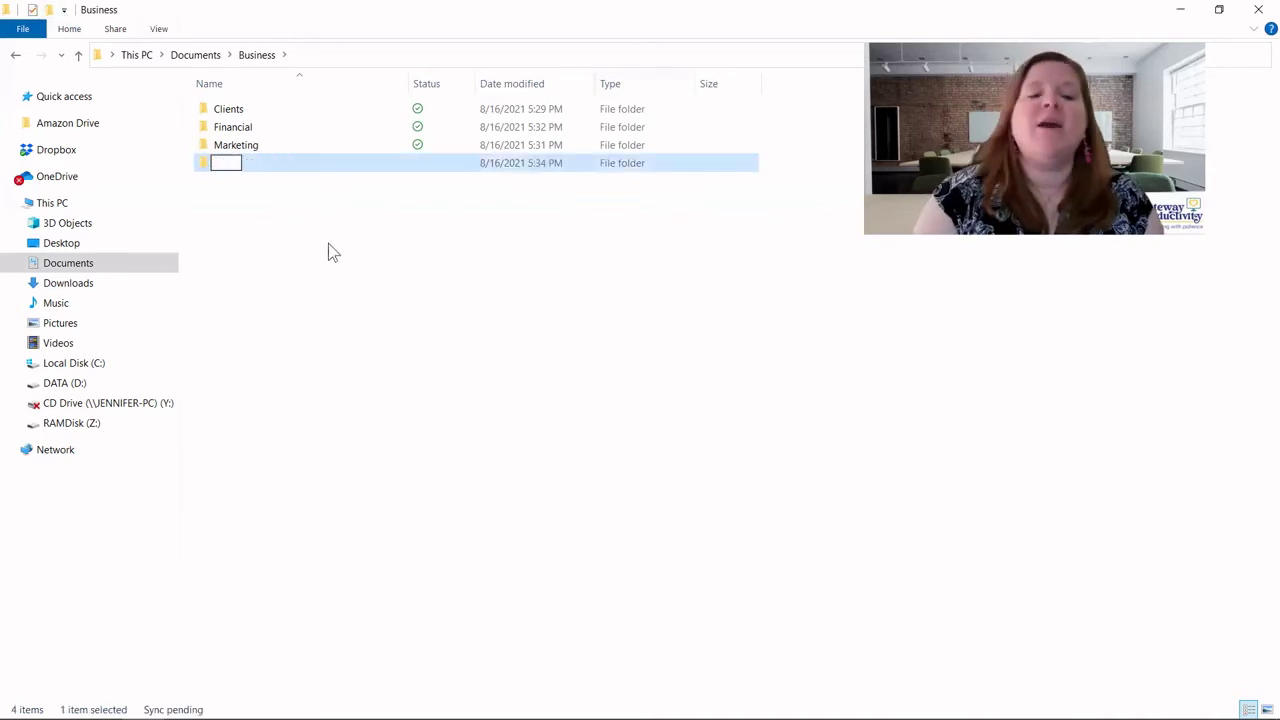
{"action": "type", "text": "zArchive"}
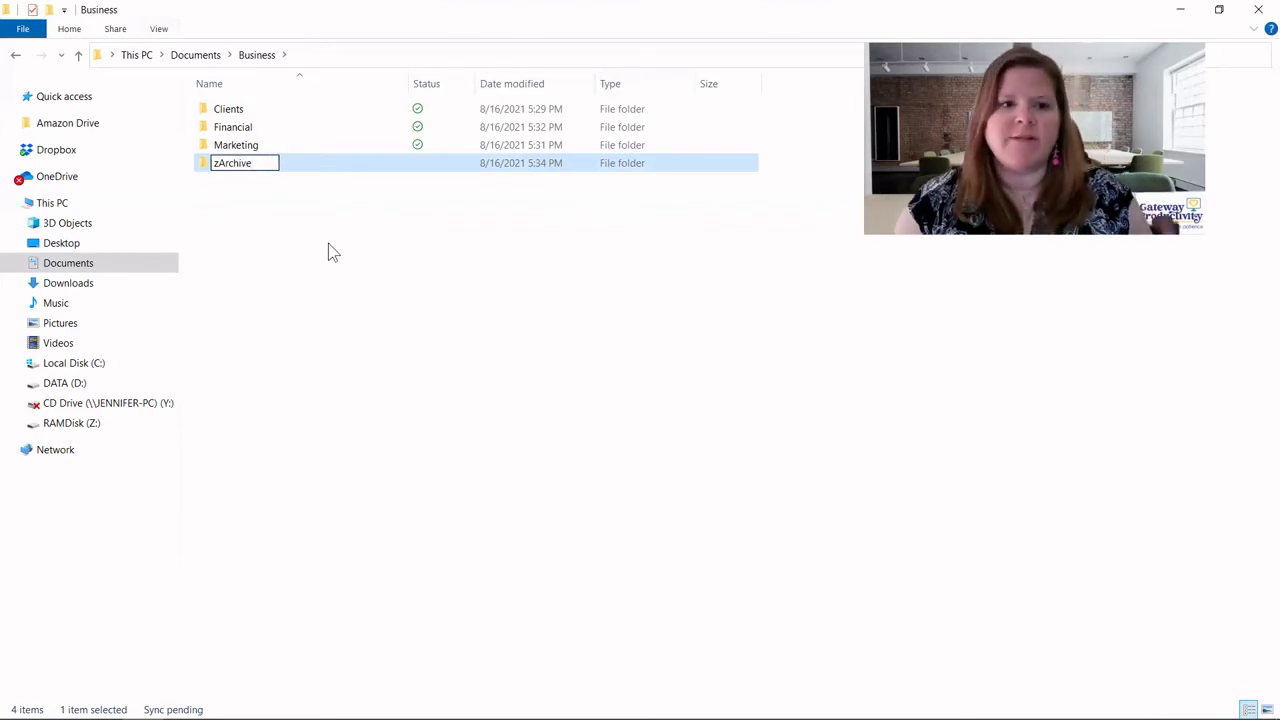
{"action": "left_click", "coordinate": [330, 245]}
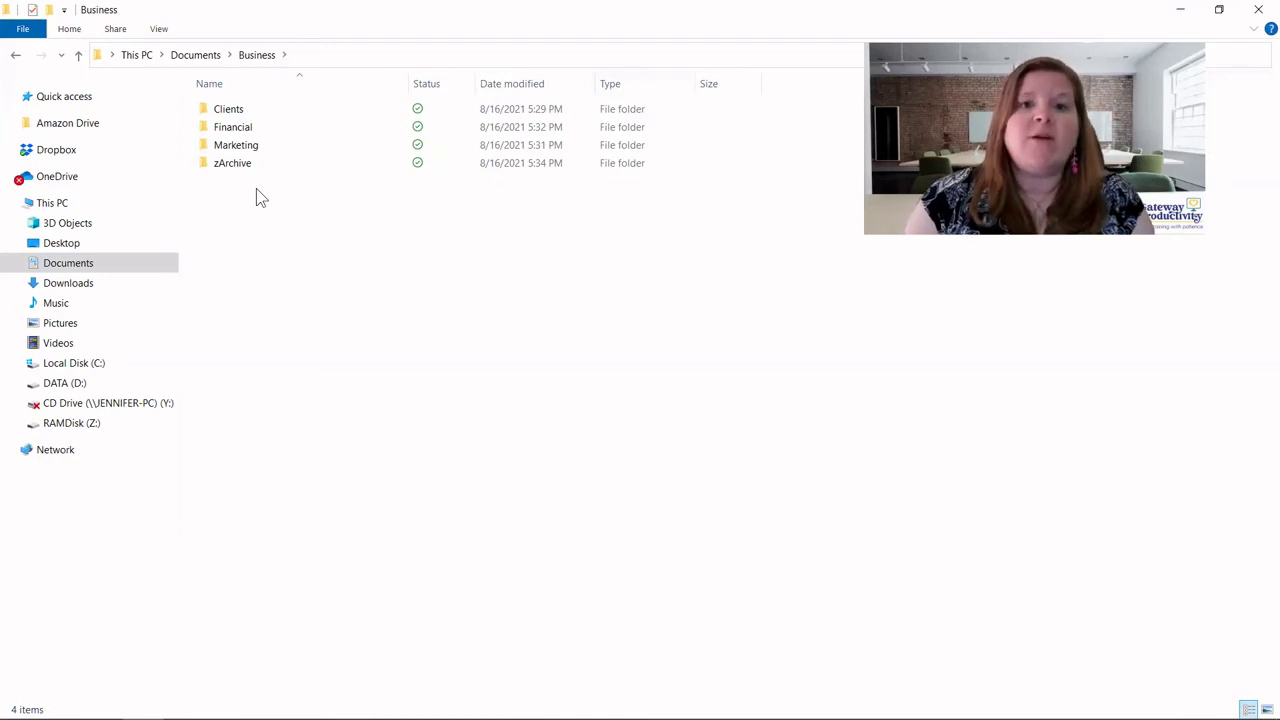
{"action": "double_click", "coordinate": [253, 109]}
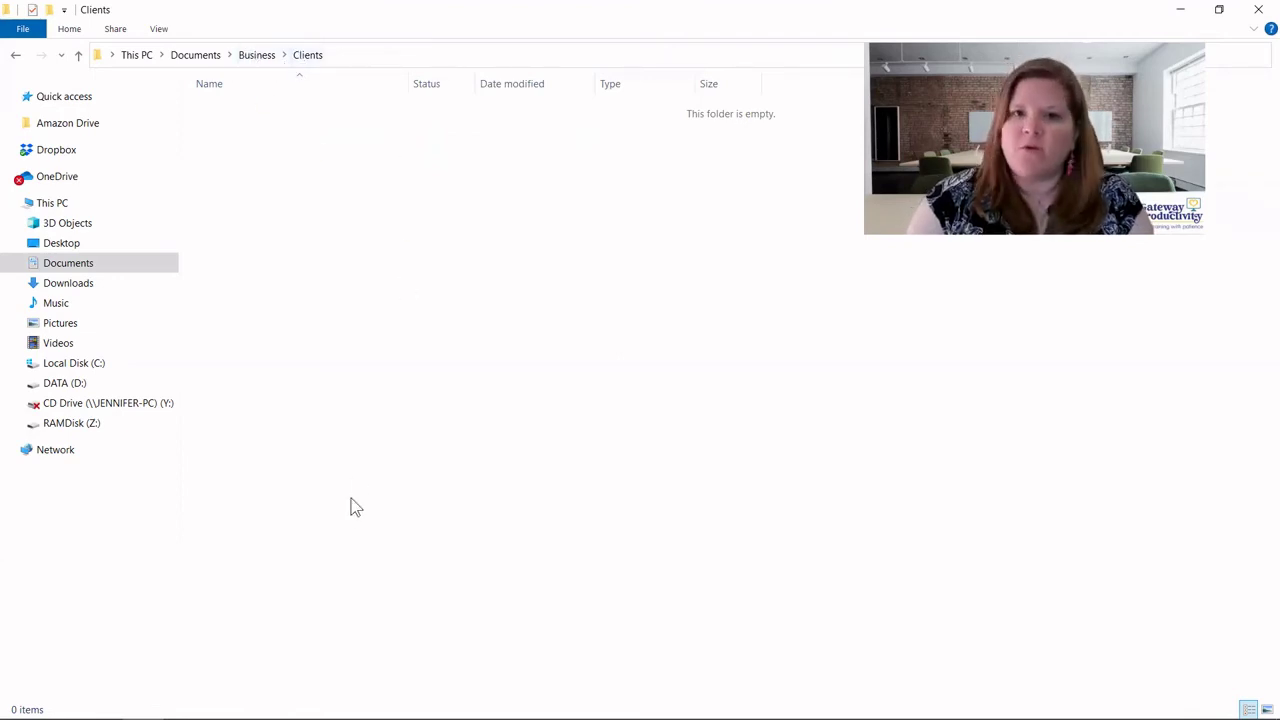
{"action": "left_click", "coordinate": [256, 55]}
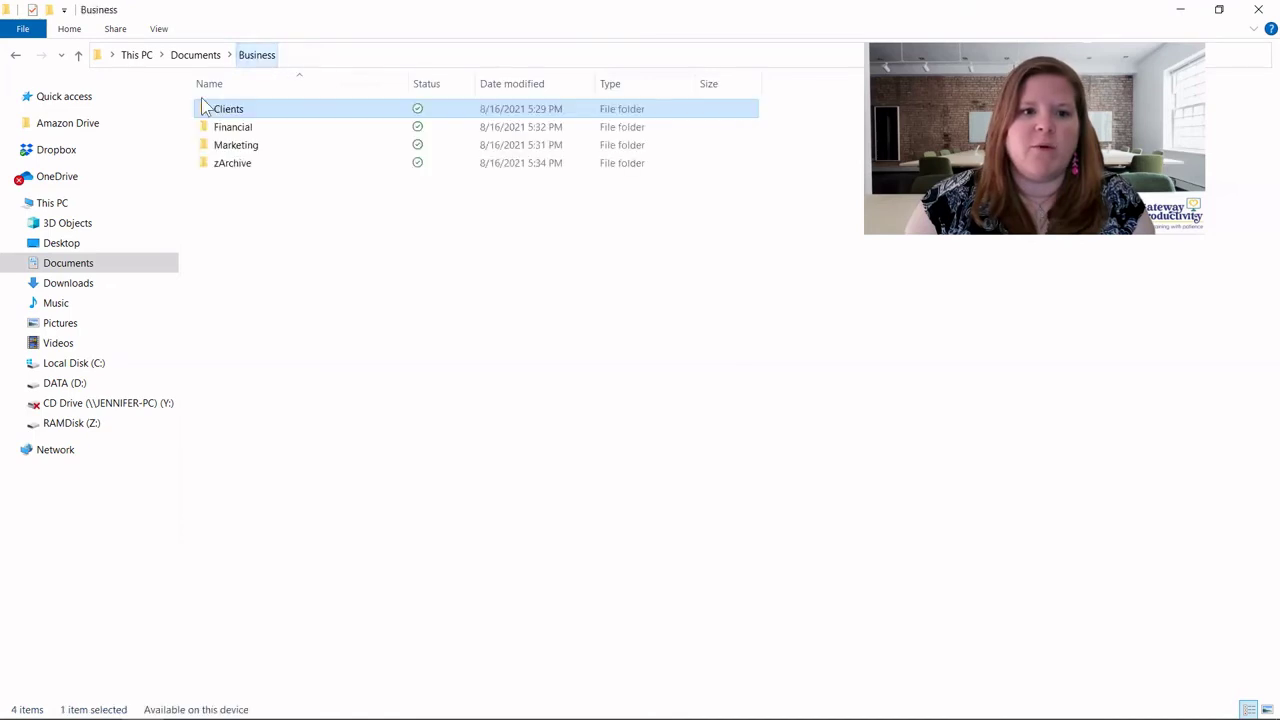
Step: Open Financial and add two subfolders named Taxes and Accountant
{"action": "left_click", "coordinate": [286, 129]}
{"action": "double_click", "coordinate": [286, 135]}
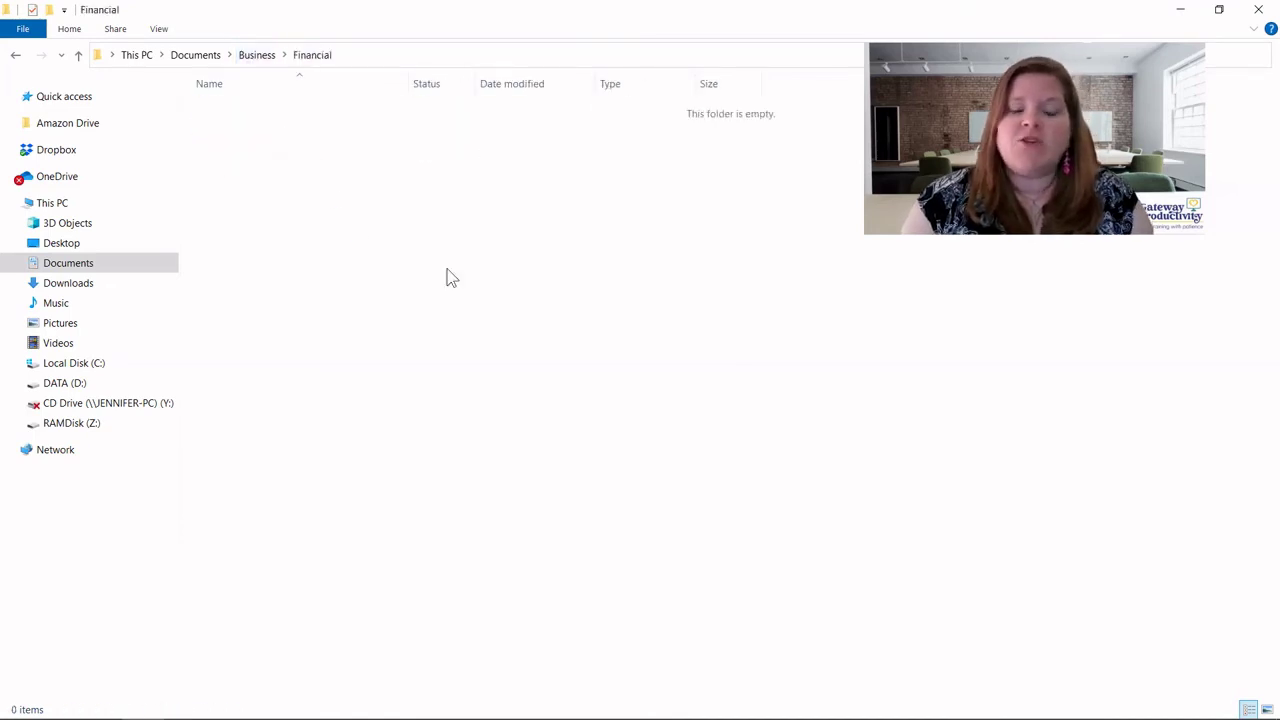
{"action": "left_click", "coordinate": [49, 9]}
{"action": "type", "text": "Taxes"}
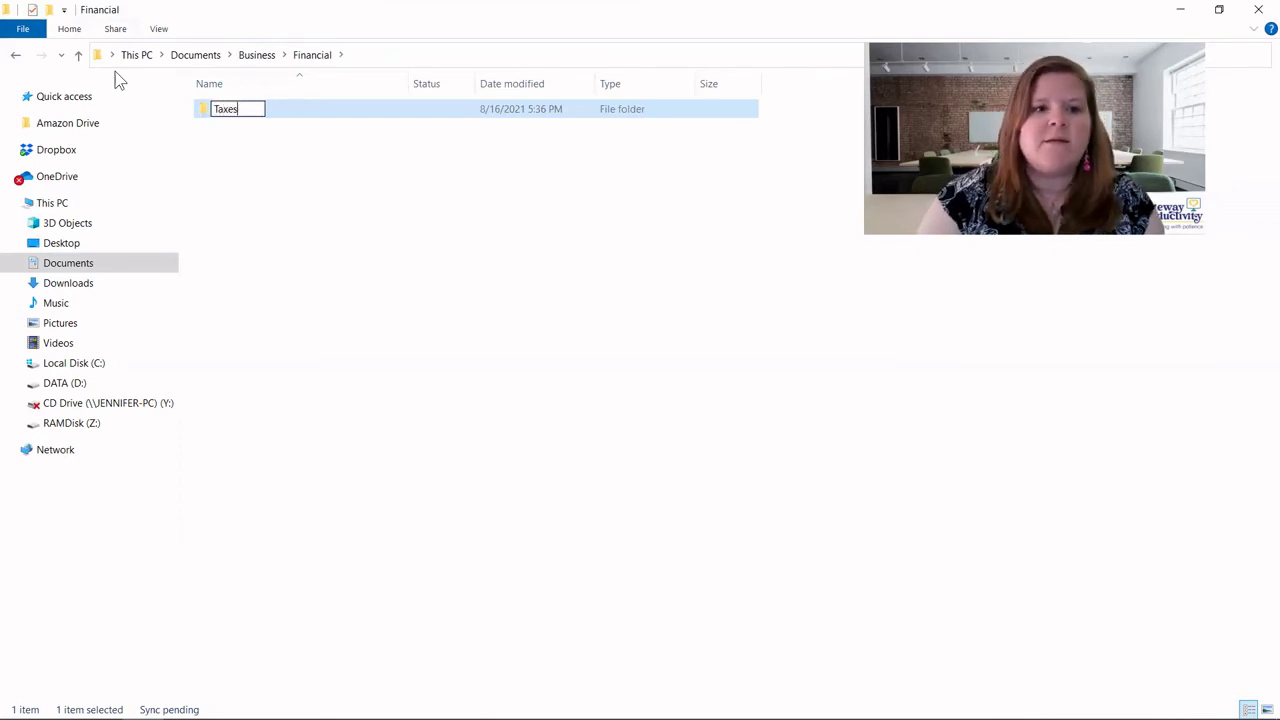
{"action": "key", "text": "Return"}
{"action": "key", "text": "ctrl+shift+n"}
{"action": "type", "text": "Accountant"}
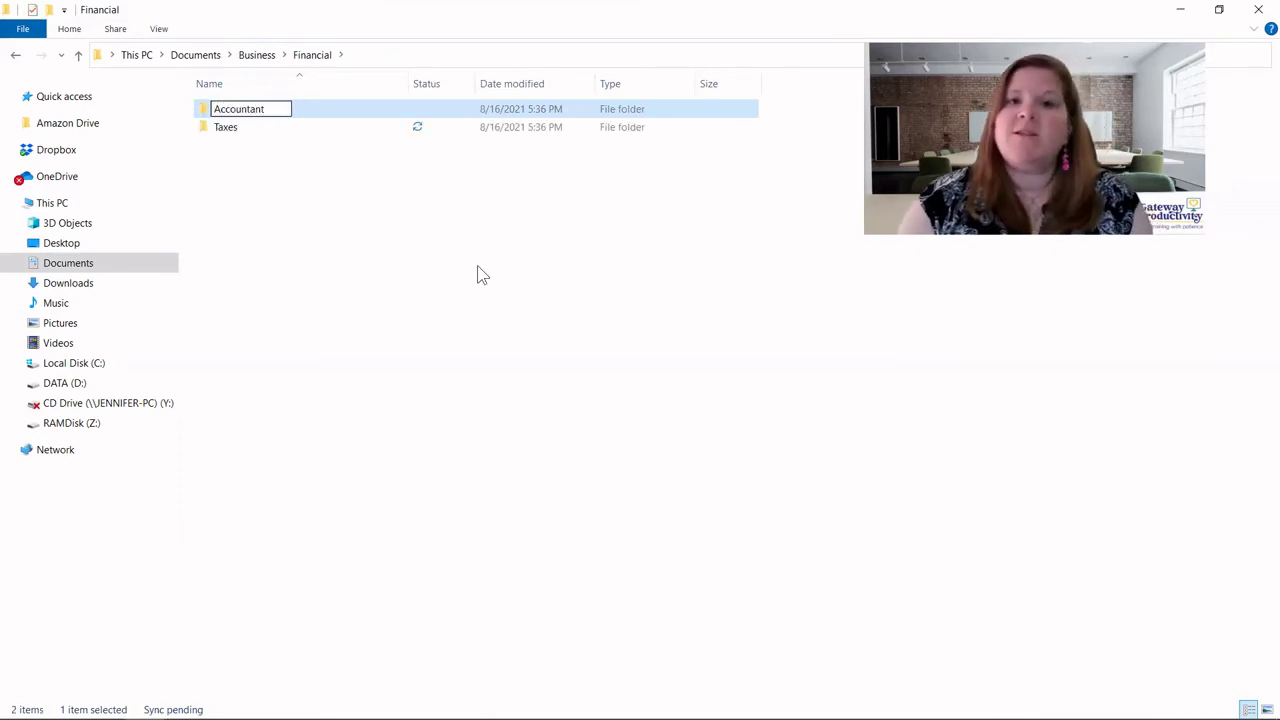
{"action": "left_click", "coordinate": [472, 197]}
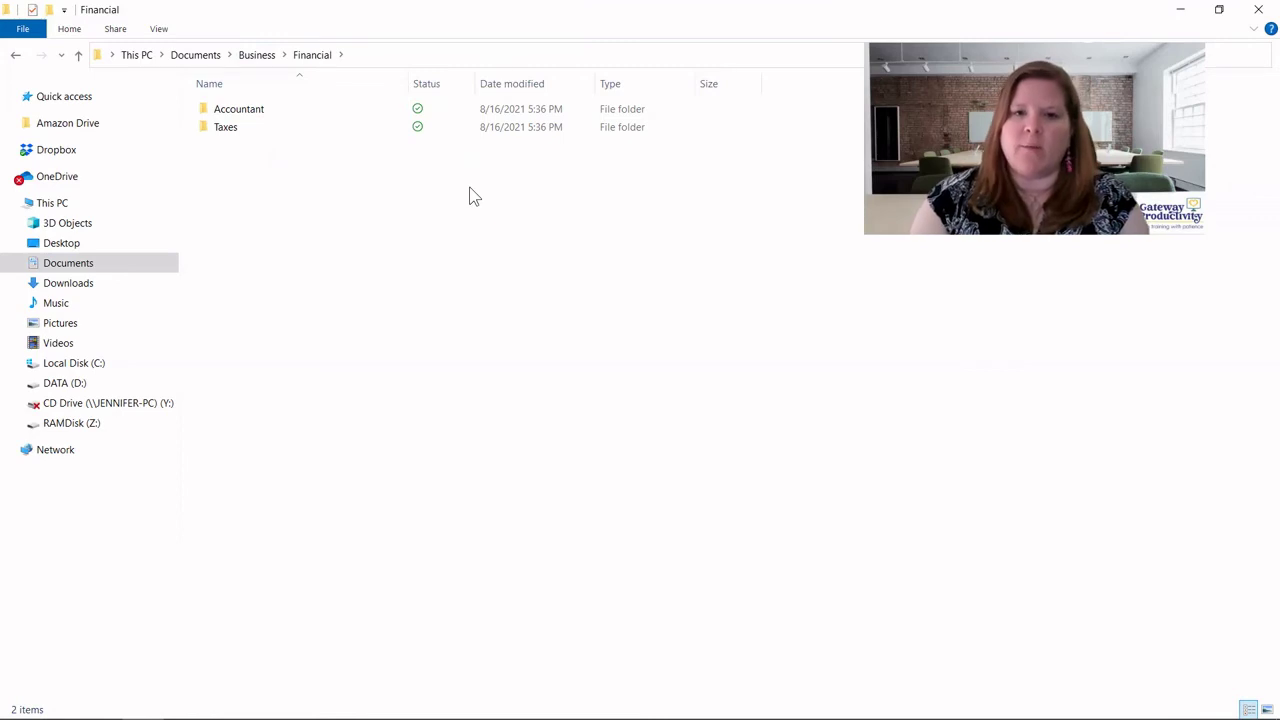
Step: Browse into Taxes, then go back up through Financial to the Business folder's four subfolders
{"action": "double_click", "coordinate": [289, 132]}
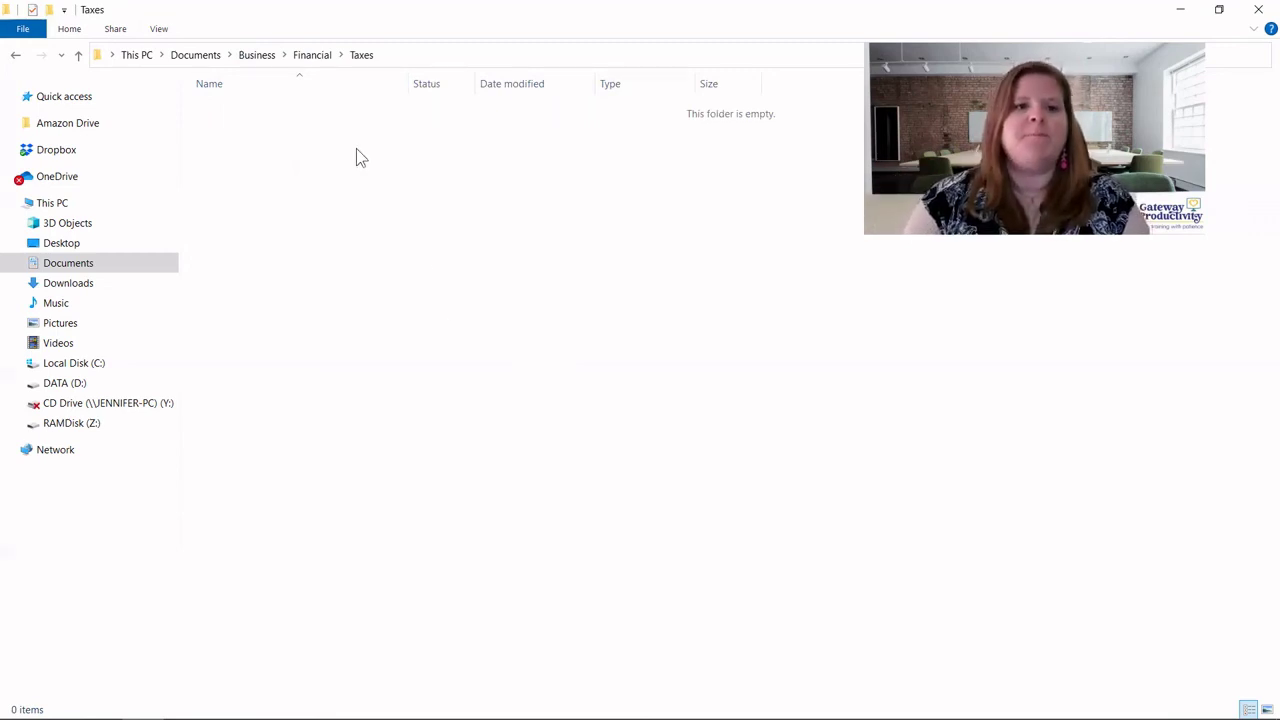
{"action": "left_click", "coordinate": [313, 57]}
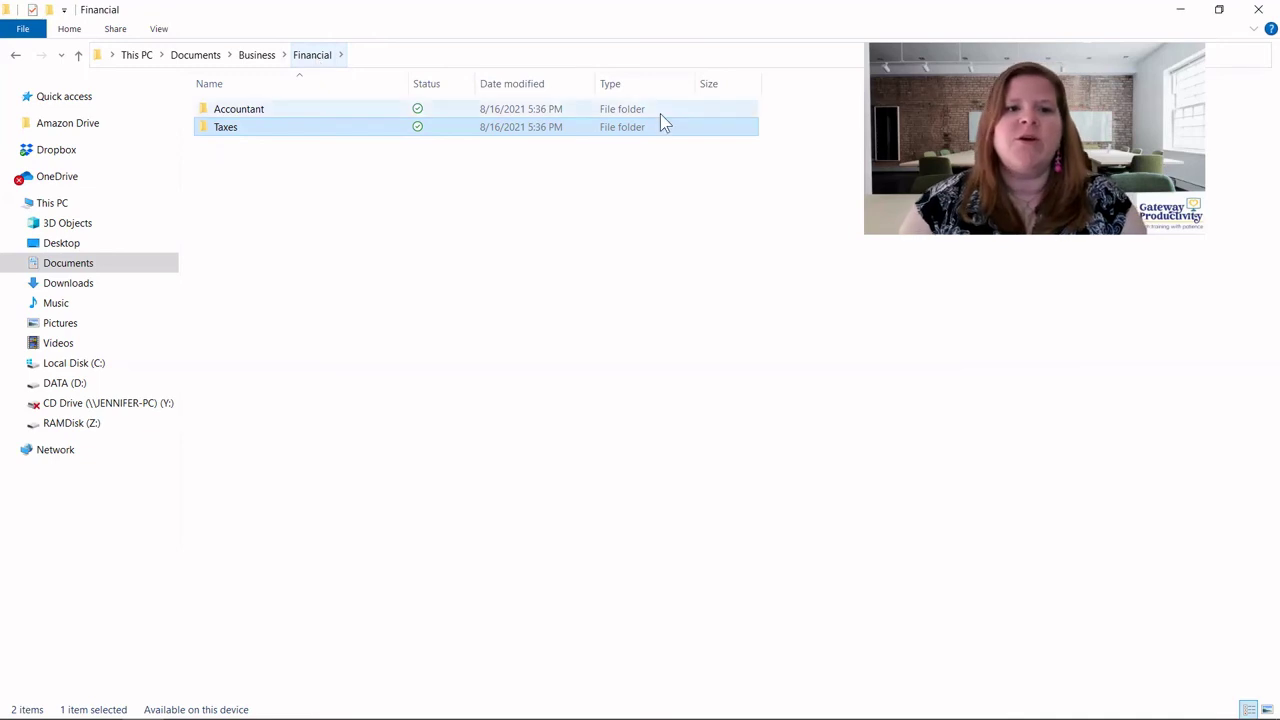
{"action": "left_click", "coordinate": [252, 56]}
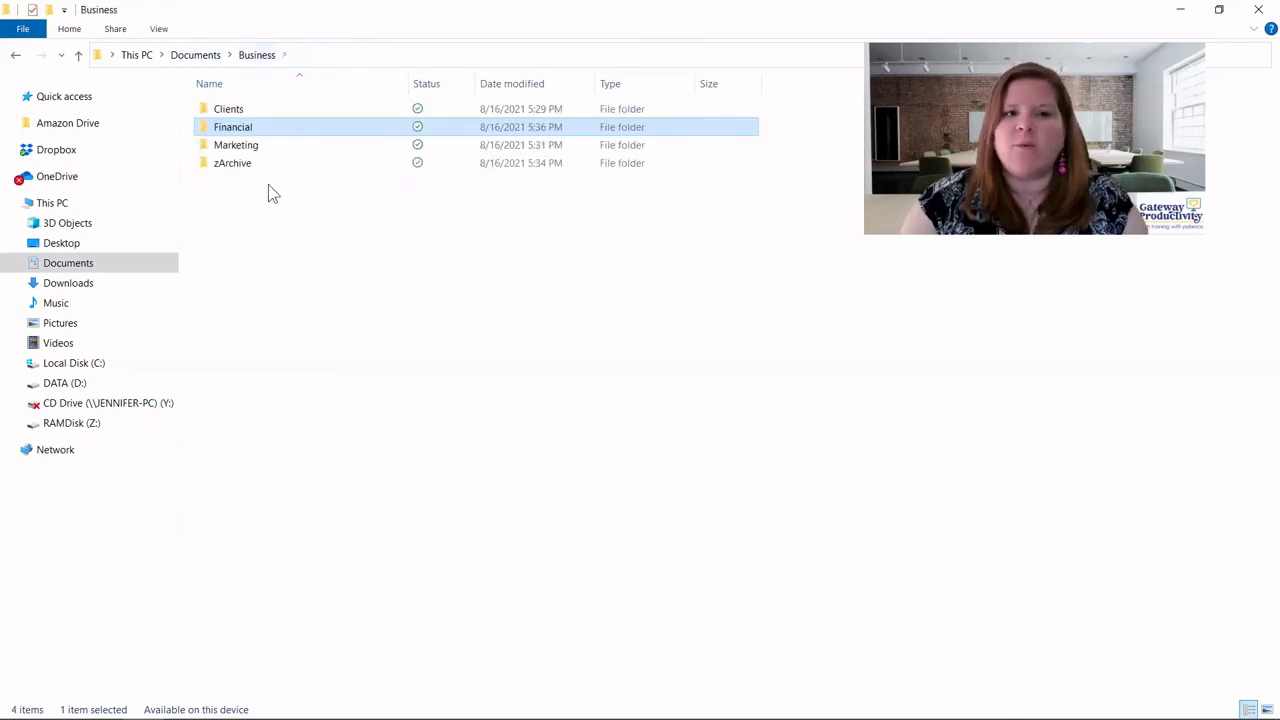
{"action": "double_click", "coordinate": [246, 132]}
{"action": "double_click", "coordinate": [245, 133]}
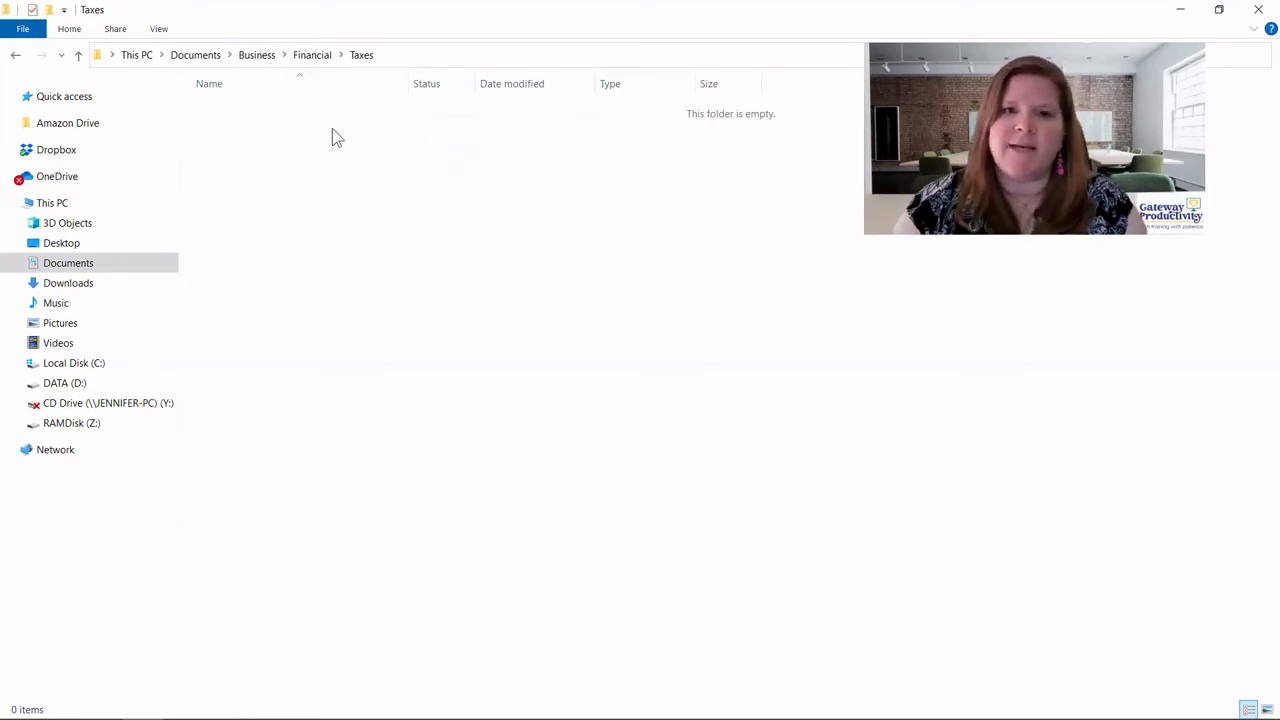
{"action": "key", "text": "alt+Left"}
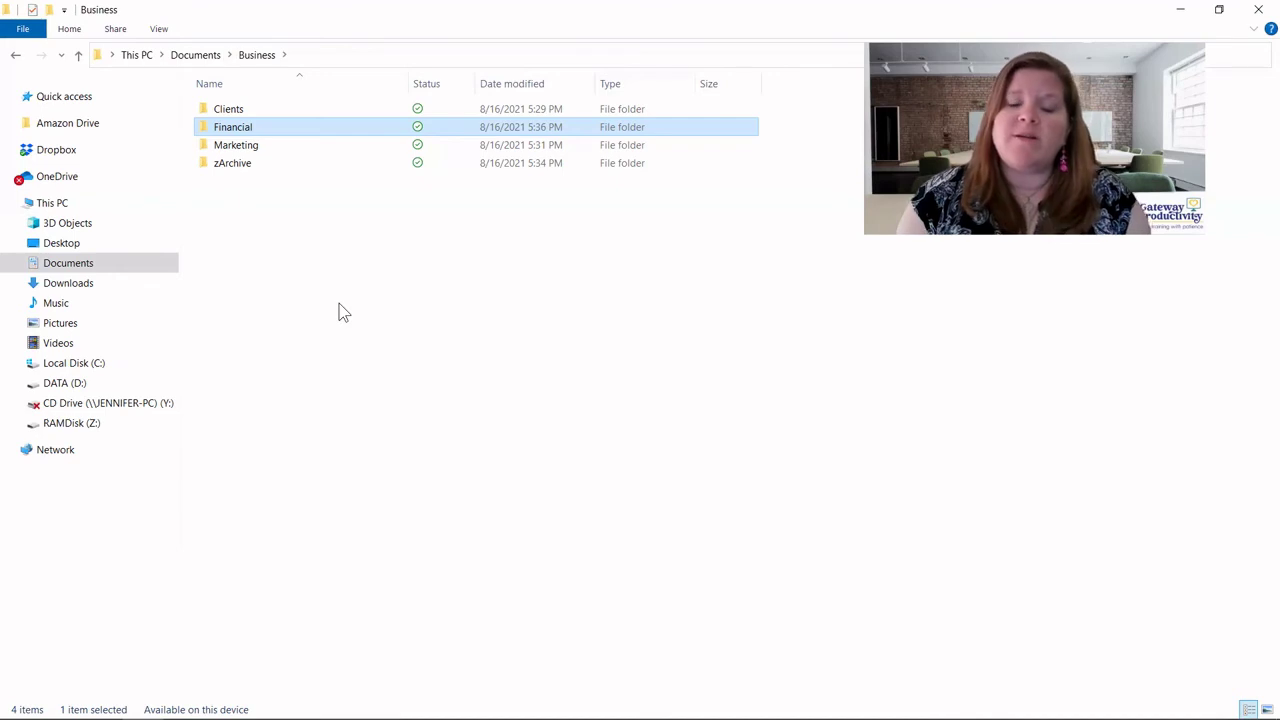